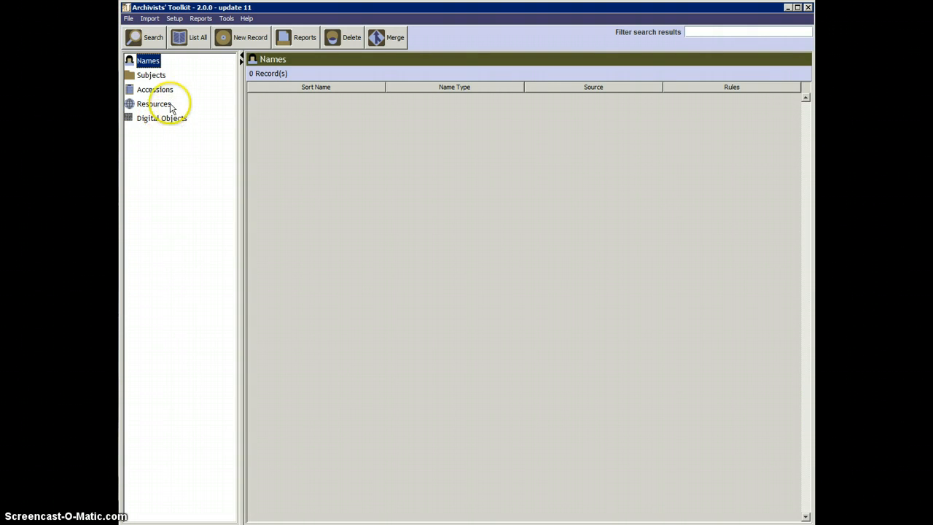
- List all records in Resources and start a new resource record
click(154, 104)
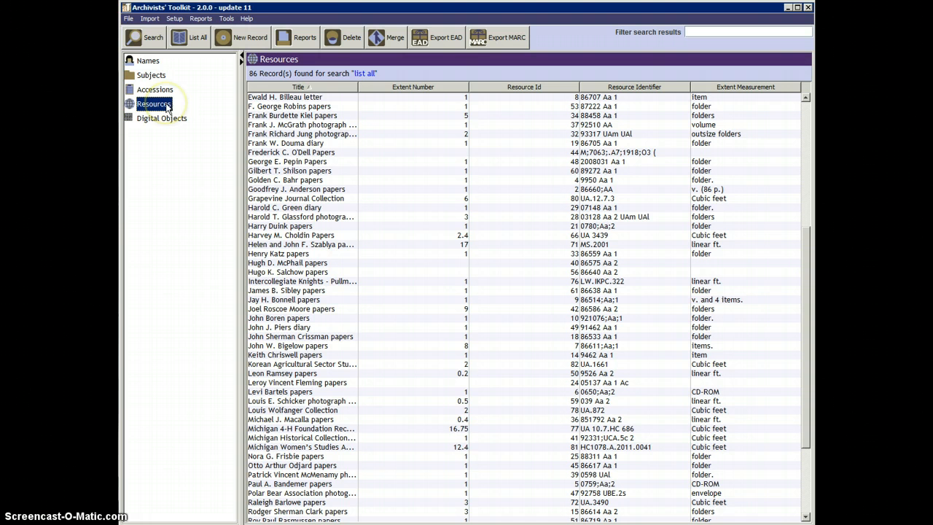
click(180, 39)
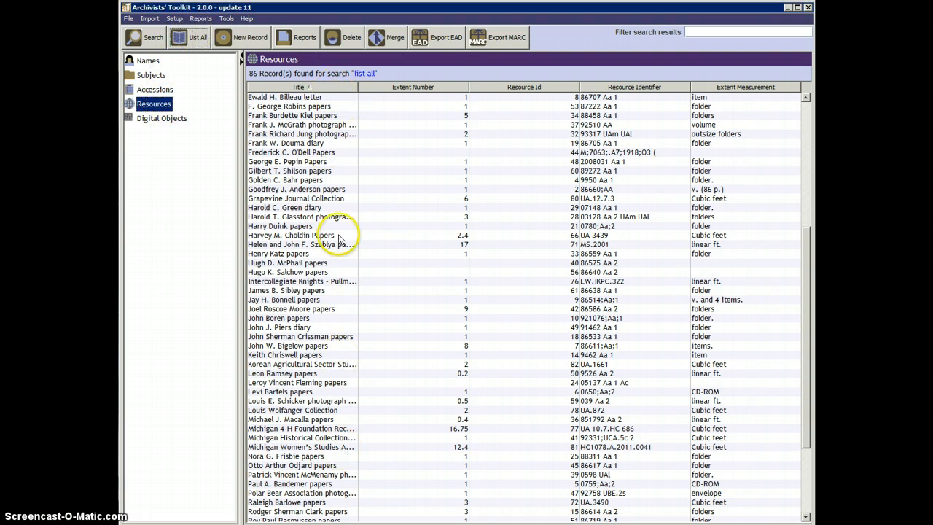
scroll(339, 146, down, 2)
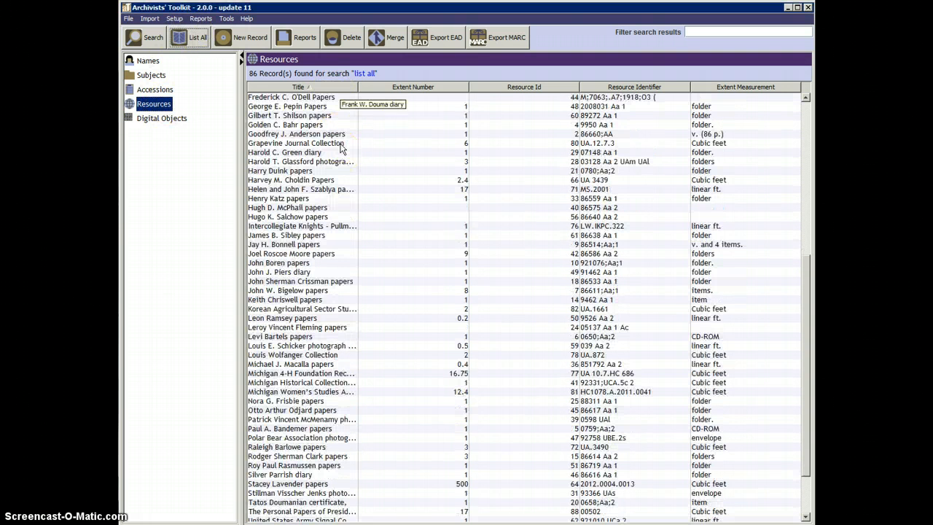
scroll(339, 146, down, 3)
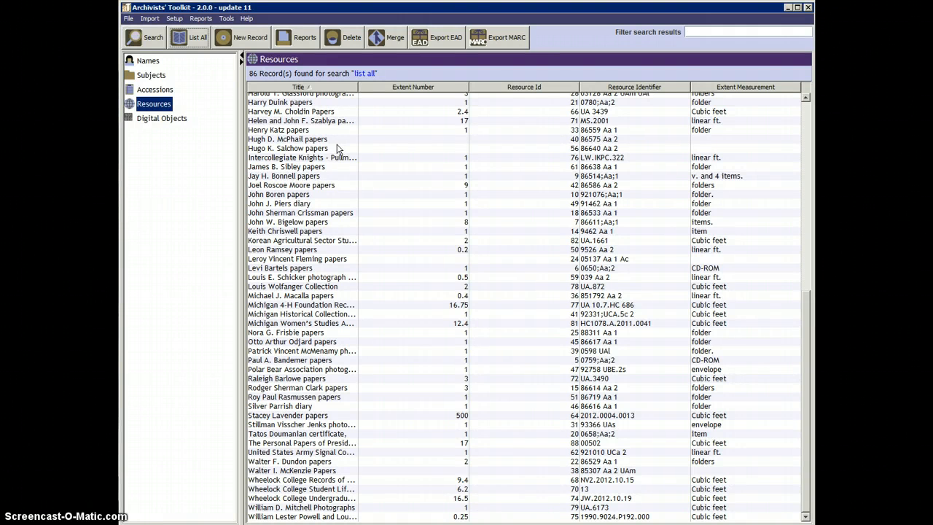
click(318, 149)
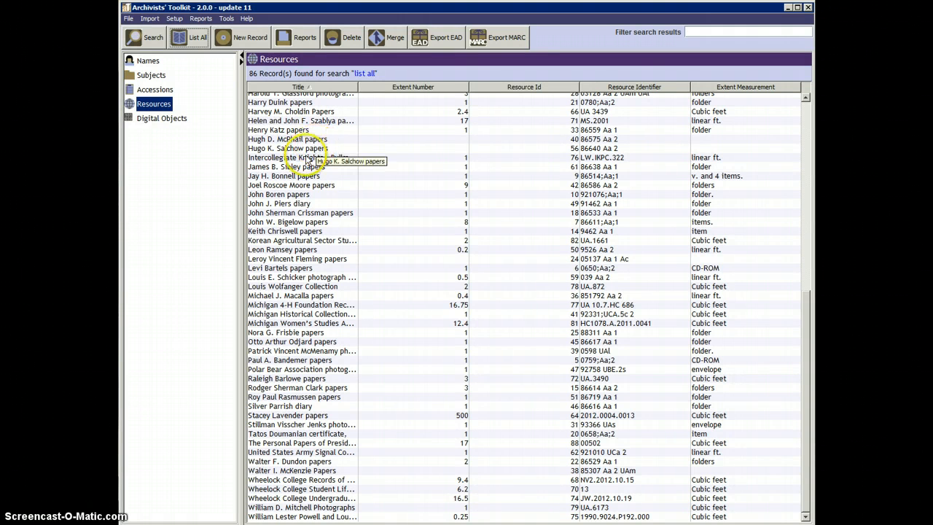
click(248, 37)
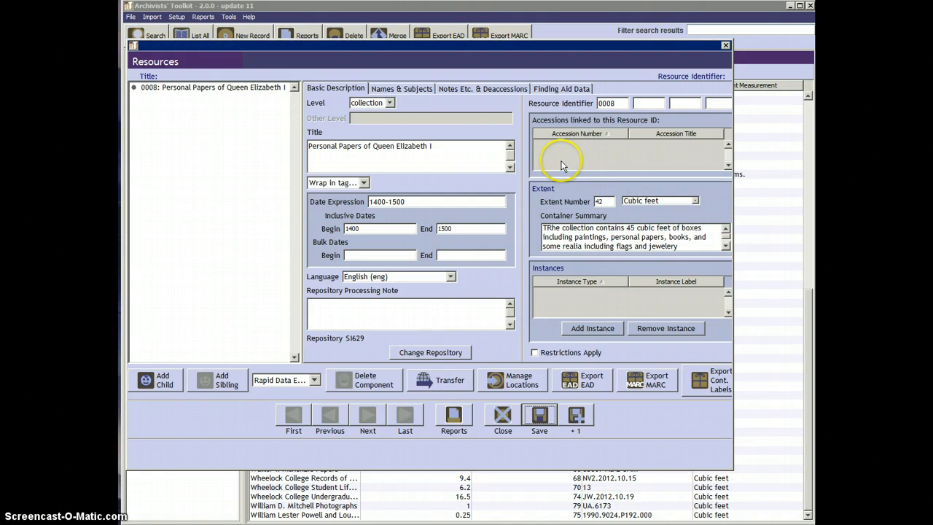
- Add a child component under the Personal Papers of Queen Elizabeth I collection and set its level to series
click(172, 88)
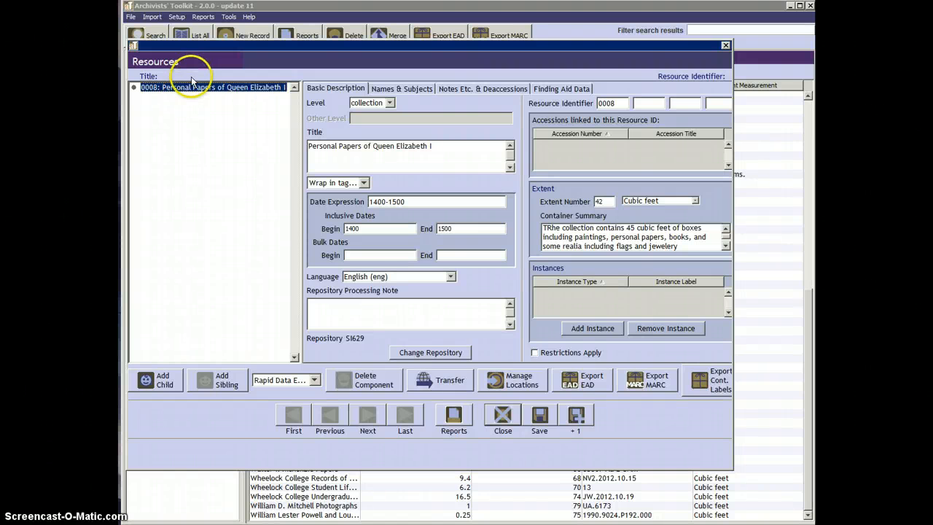
click(165, 381)
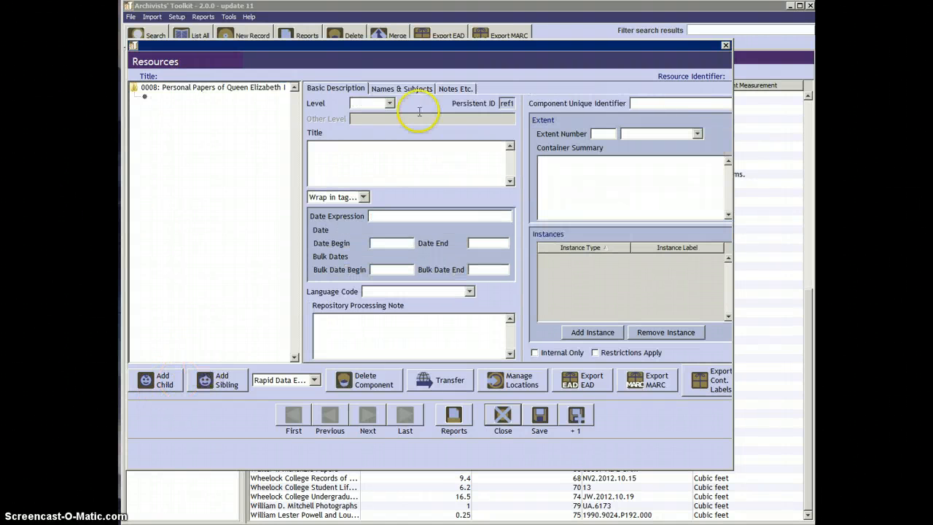
click(380, 104)
scroll(375, 153, down, 1)
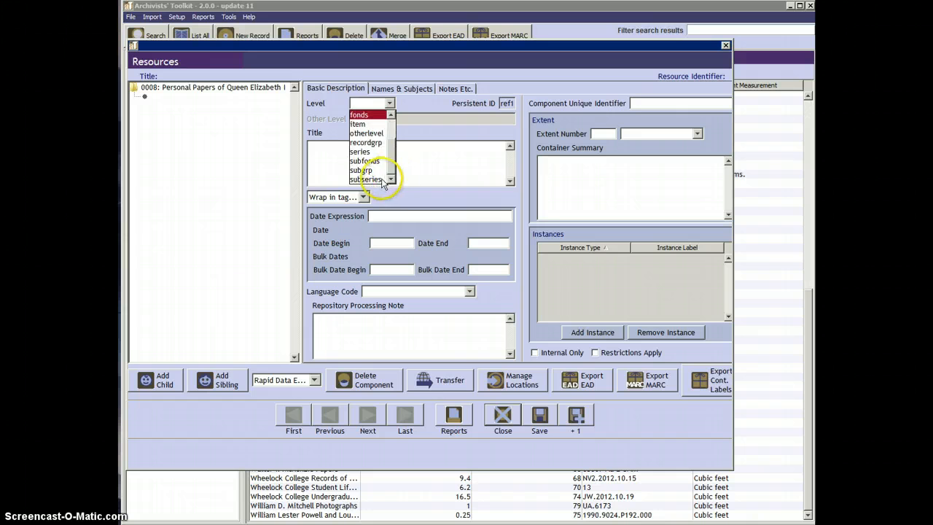
click(369, 154)
- Title the new series component "Lovers of Queen Elizabeth"
click(368, 165)
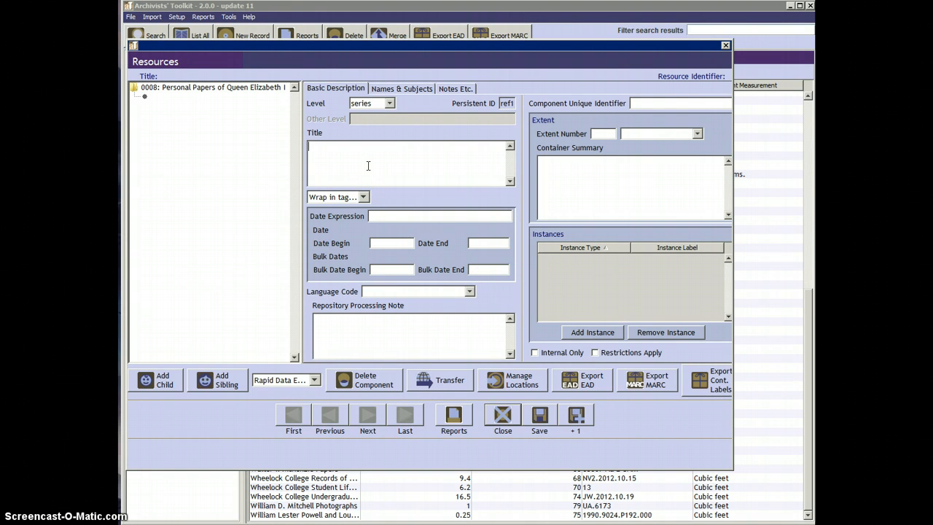
text(Lovers of Queen Elizabth)
key(Left)
key(Left)
text(e)
click(388, 163)
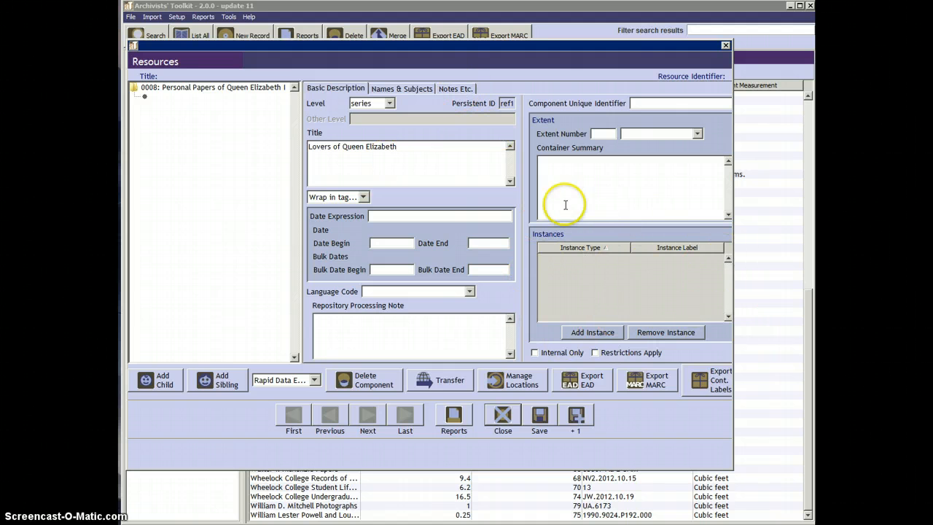
- Look through the instance types available for the series and cancel without adding an instance
click(575, 336)
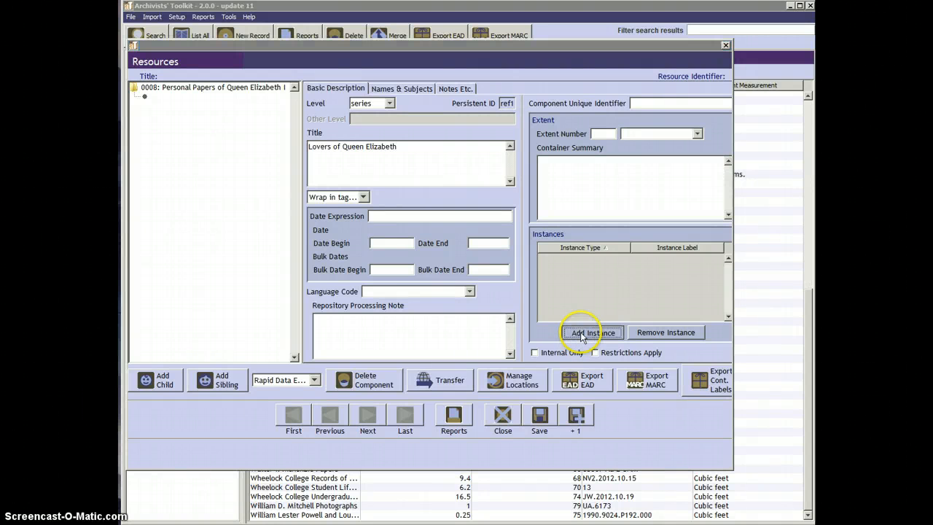
click(493, 255)
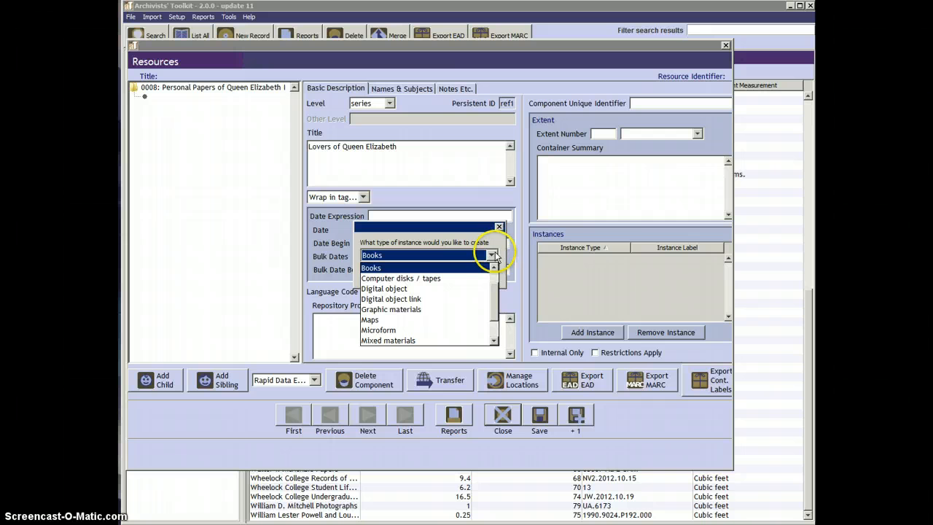
scroll(459, 315, down, 1)
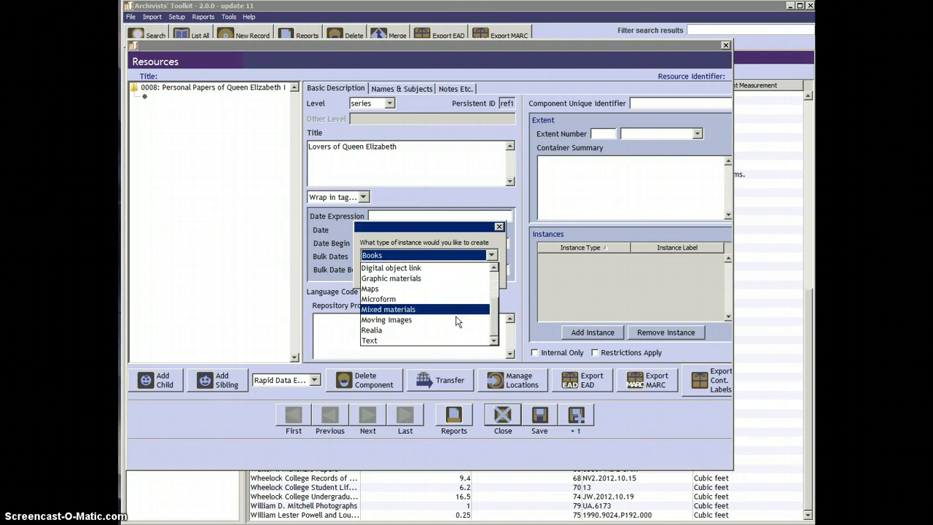
scroll(456, 321, up, 2)
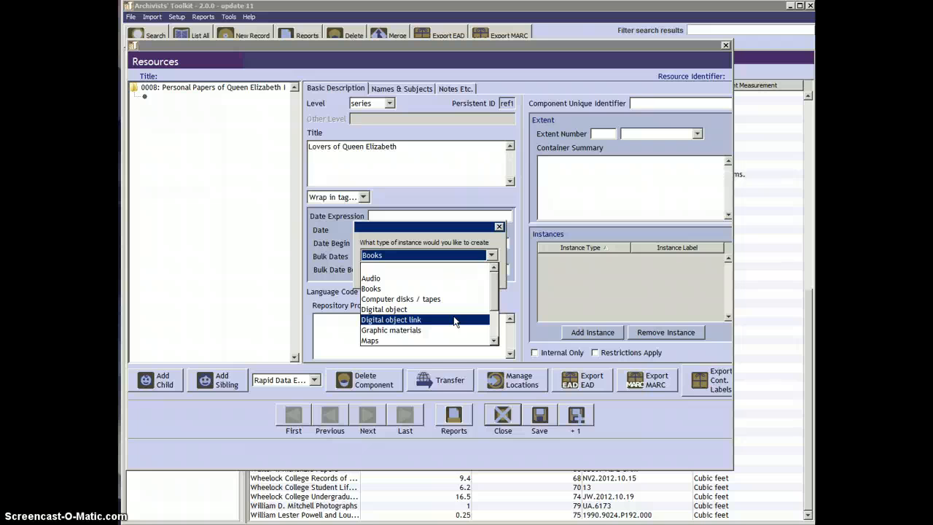
click(493, 241)
click(500, 227)
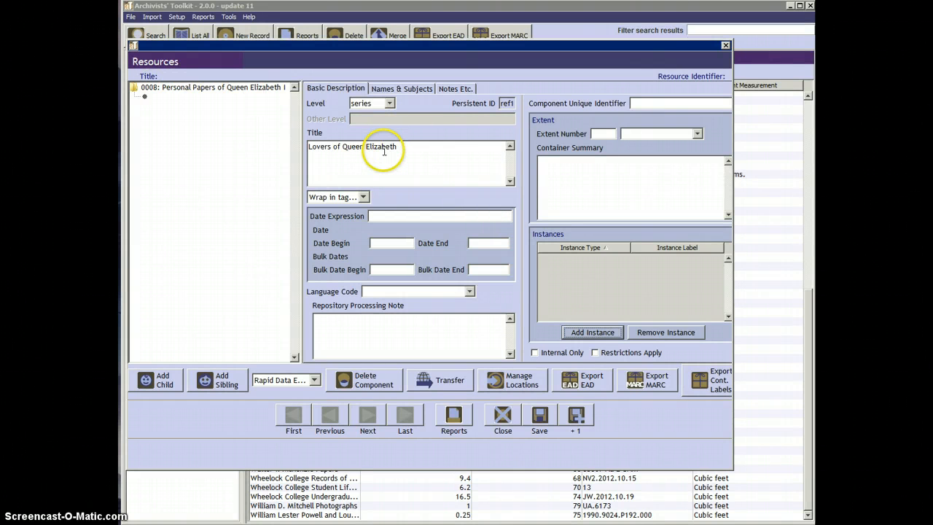
- Save the series and add a child component under it titled "Sir Walter Raleigh"
click(549, 416)
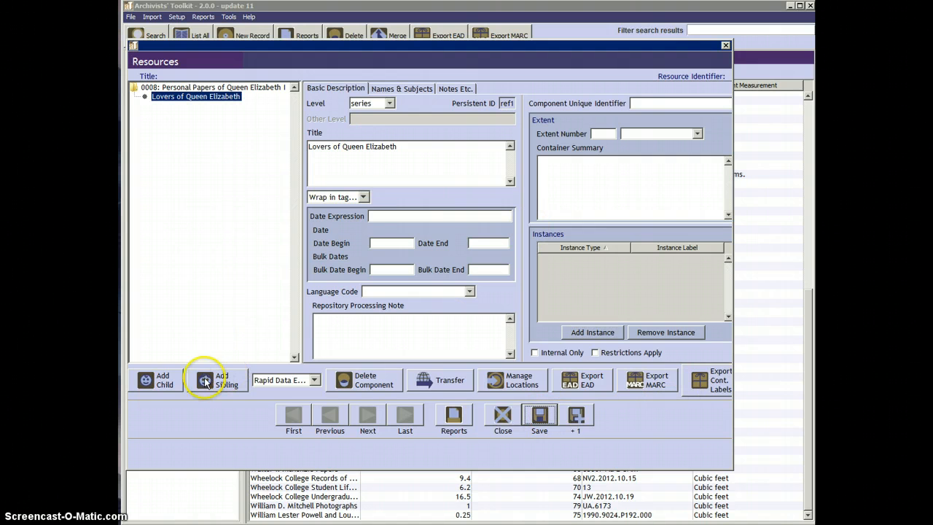
click(162, 381)
click(379, 157)
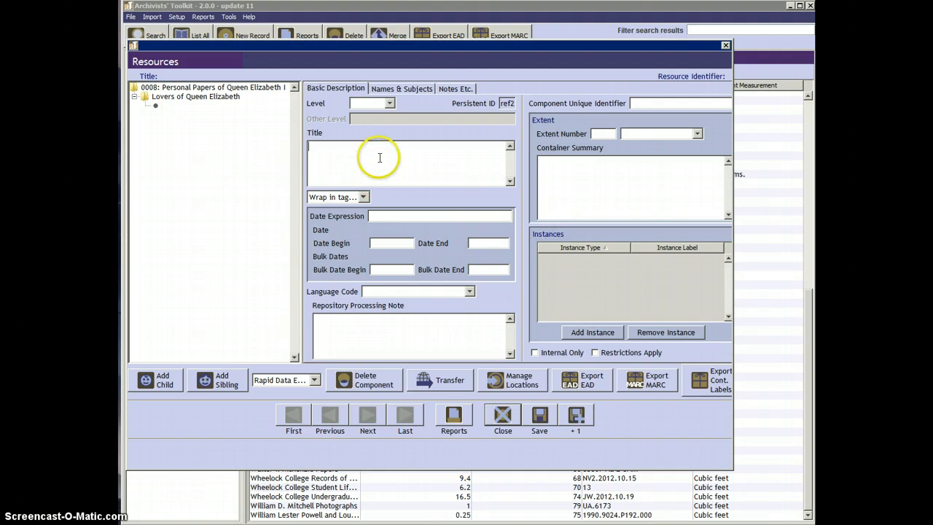
text(Sir Walter Raleigh)
- Set the Sir Walter Raleigh component's level to item and save the record
click(379, 103)
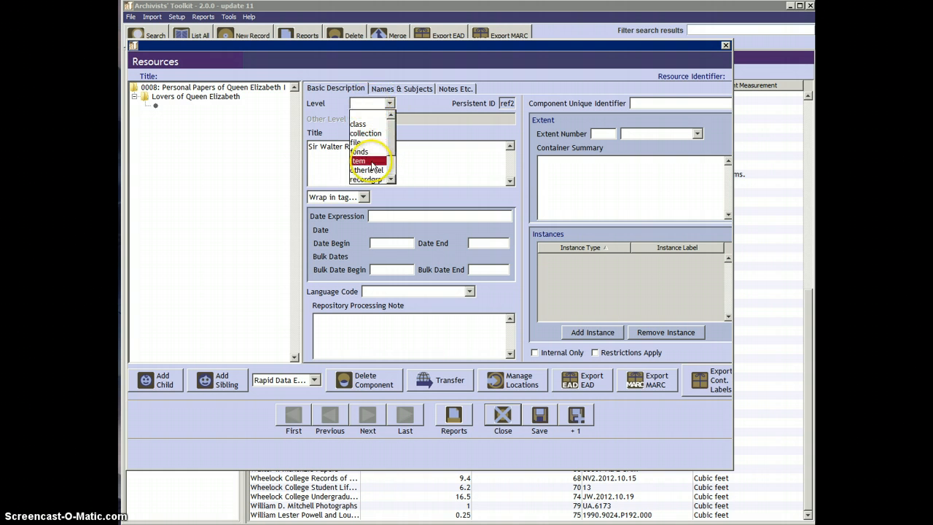
scroll(393, 163, down, 2)
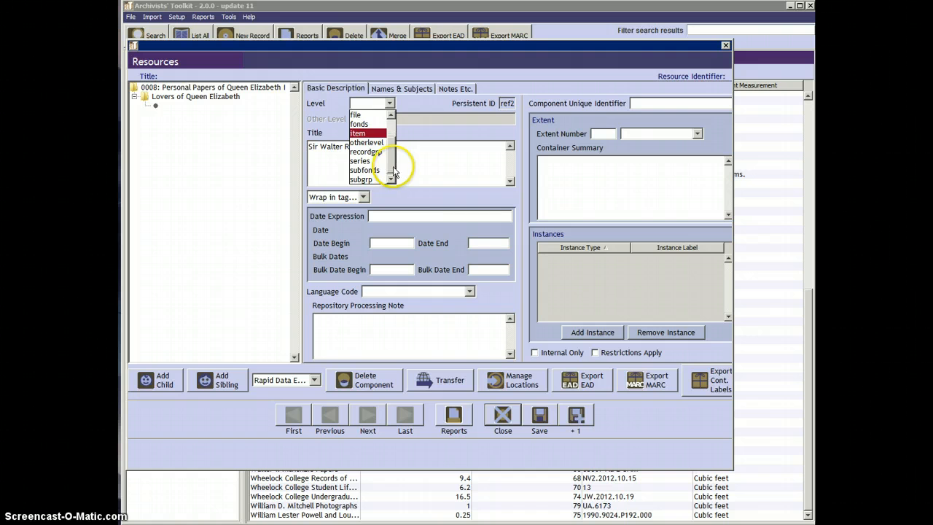
click(361, 124)
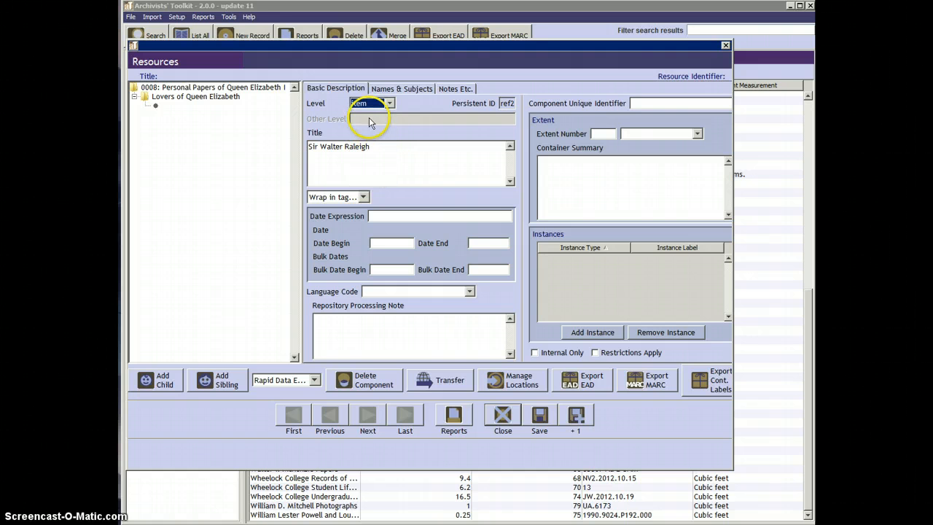
click(548, 417)
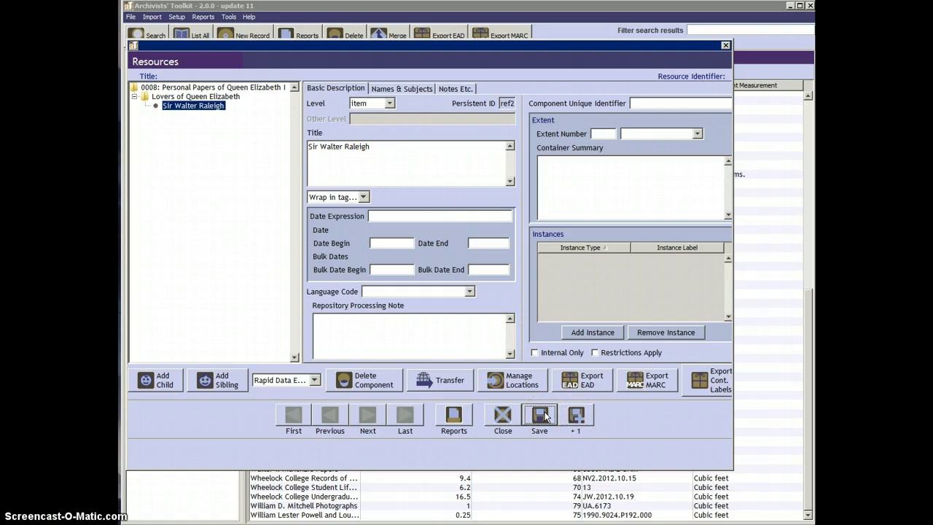